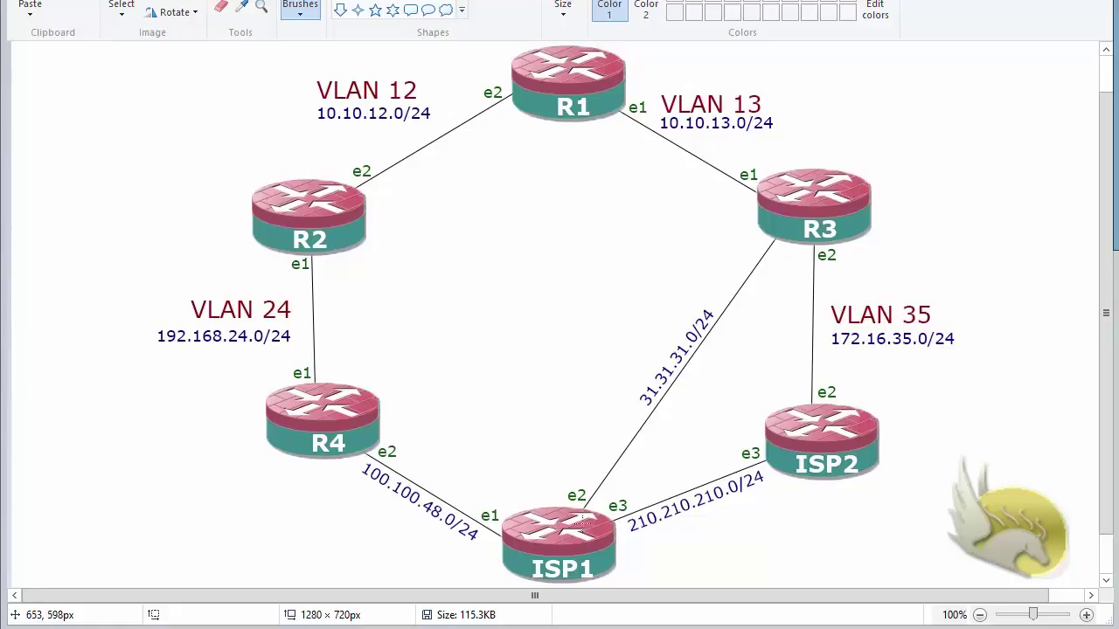
Circle and underline the 31.31.31.0/24 link label between R3 and ISP1 in red
mouse_move(723, 328)
mouse_down()
mouse_move(618, 418)
mouse_move(703, 268)
mouse_move(695, 380)
mouse_up()
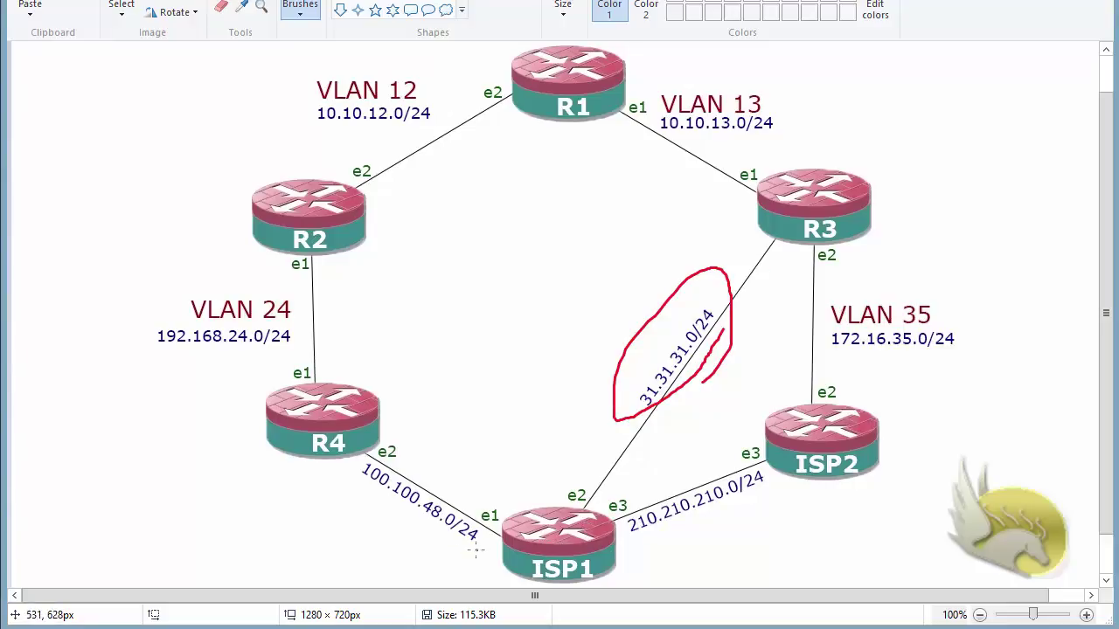
mouse_move(476, 549)
mouse_down()
mouse_move(366, 509)
mouse_move(384, 447)
mouse_move(478, 519)
mouse_move(480, 547)
mouse_up()
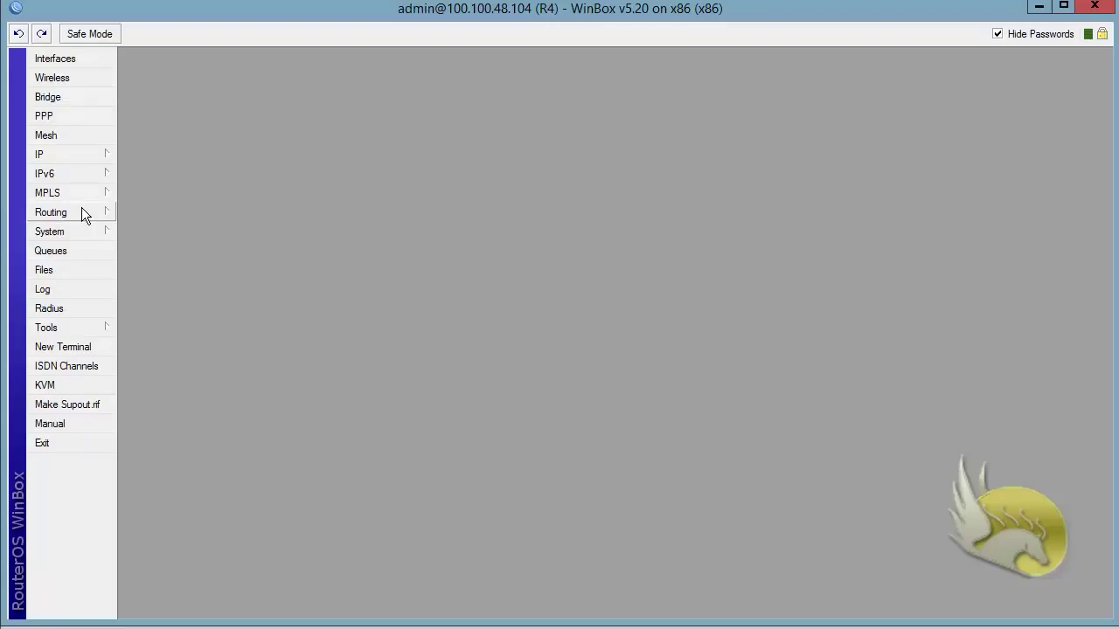
In R4's WinBox session, add 100.100.48.0/24 to the RIP networks
click(81, 210)
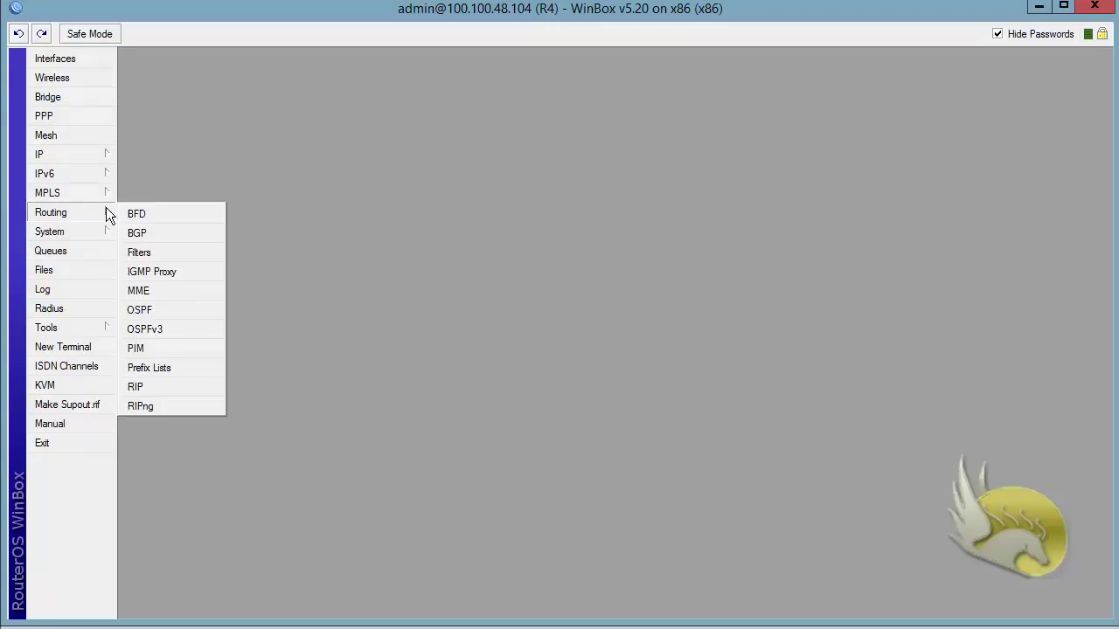
click(175, 384)
click(197, 79)
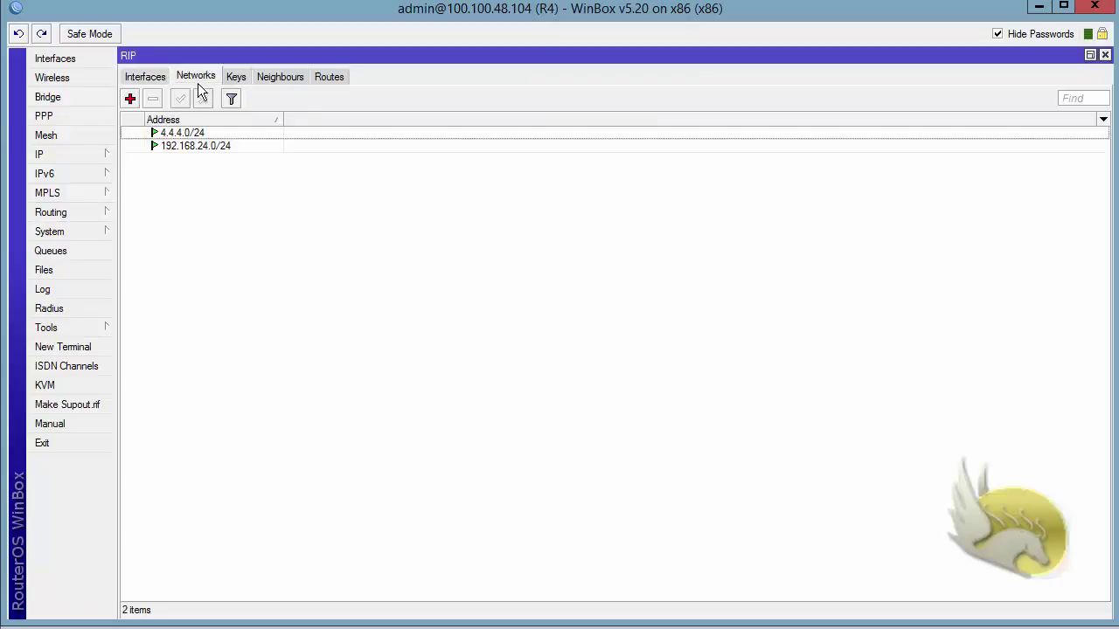
click(130, 99)
text(10)
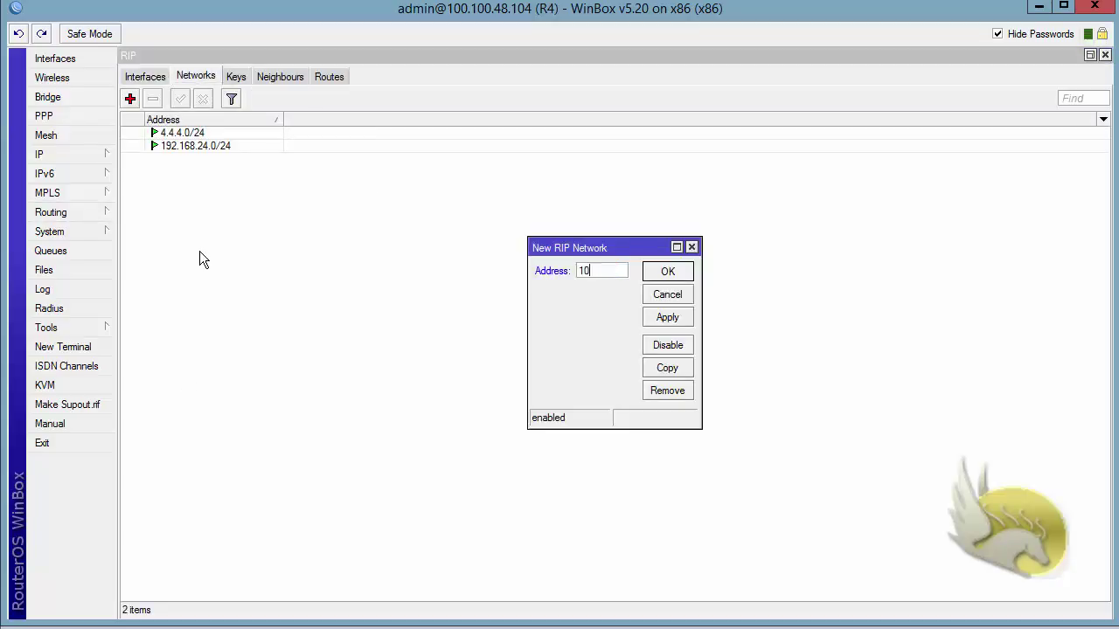
text(0.100.48.0/24)
key(Return)
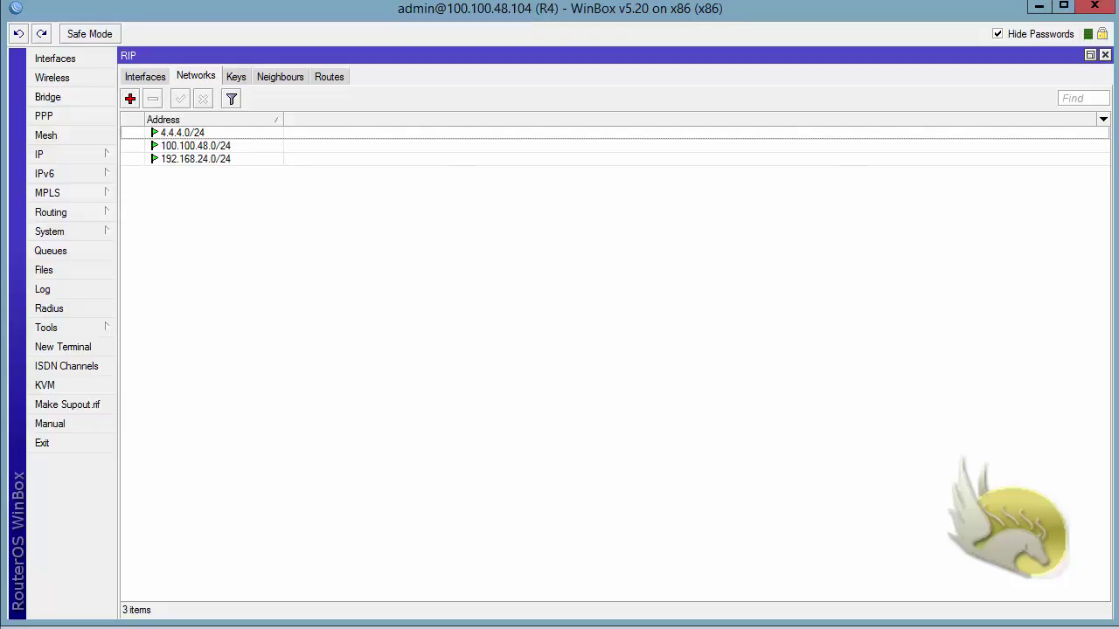
Switch to ISP1's WinBox session and examine its RIP networks and learned RIP routes, including the route to 4.4.4.0/24
click(617, 602)
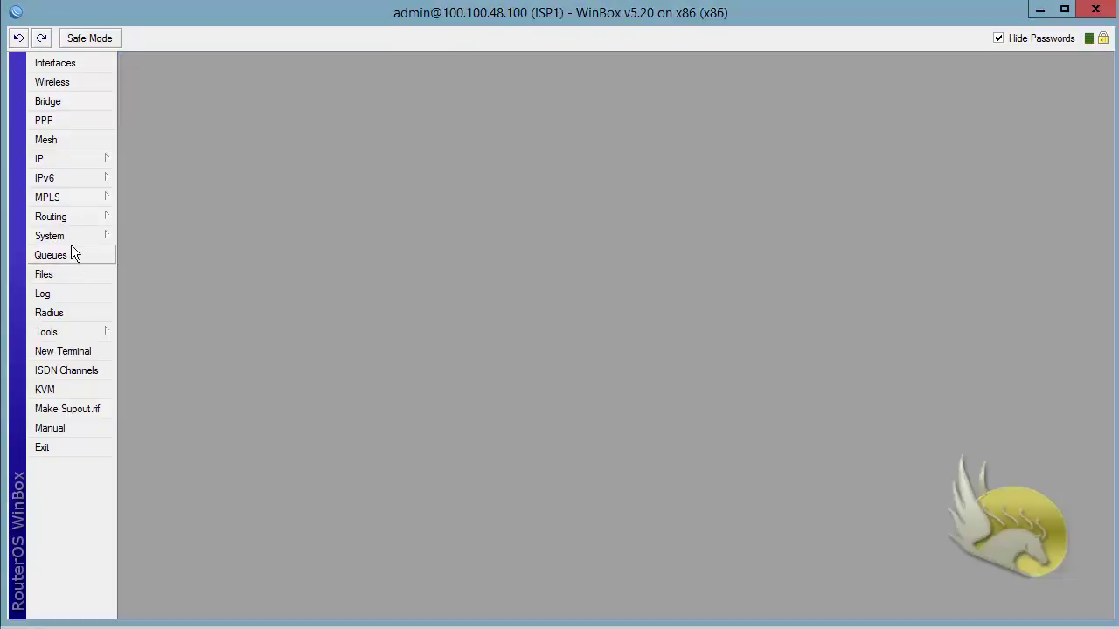
click(63, 216)
click(179, 391)
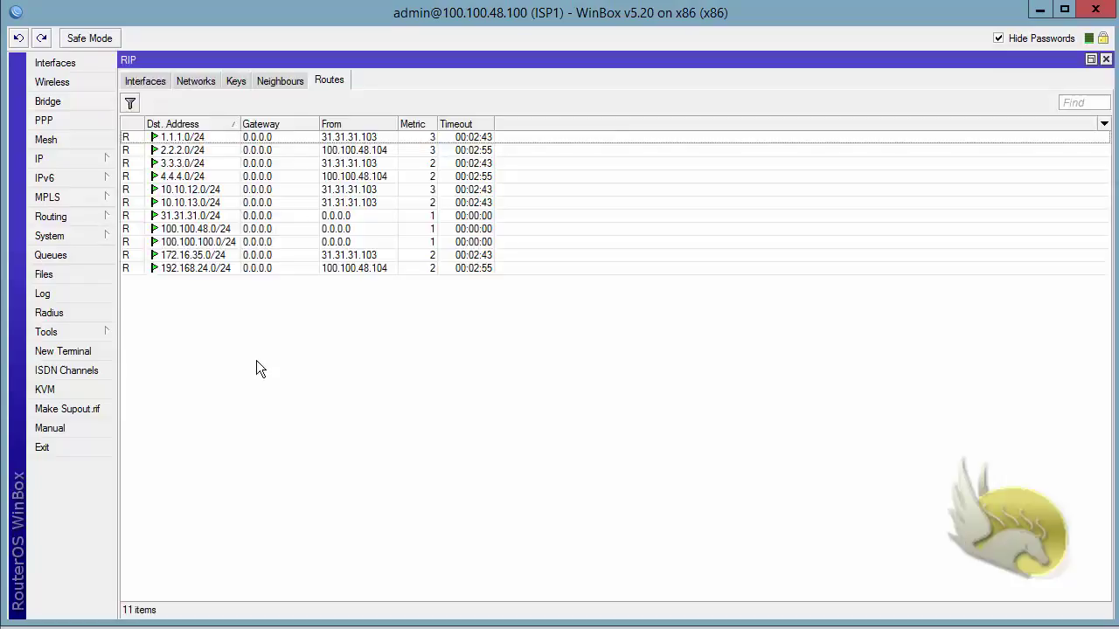
click(197, 80)
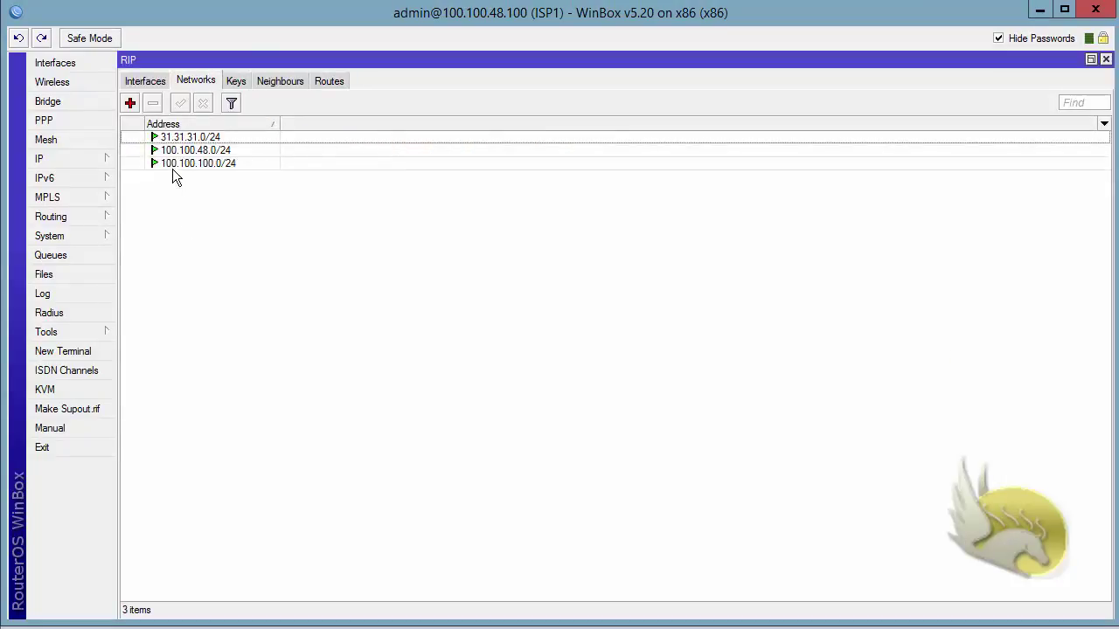
click(177, 164)
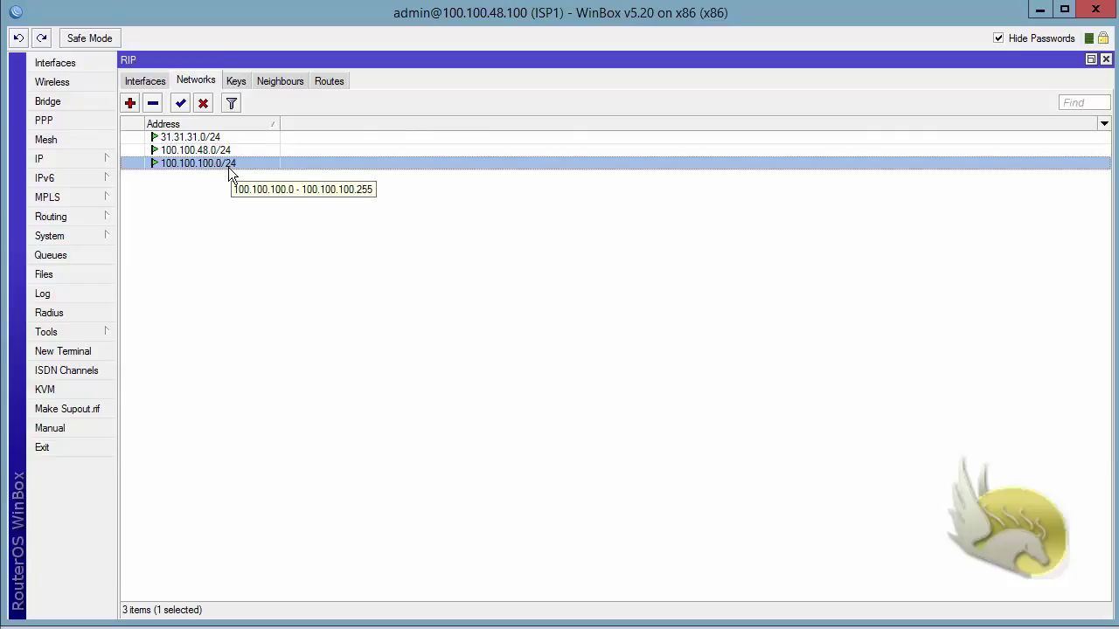
key(Up)
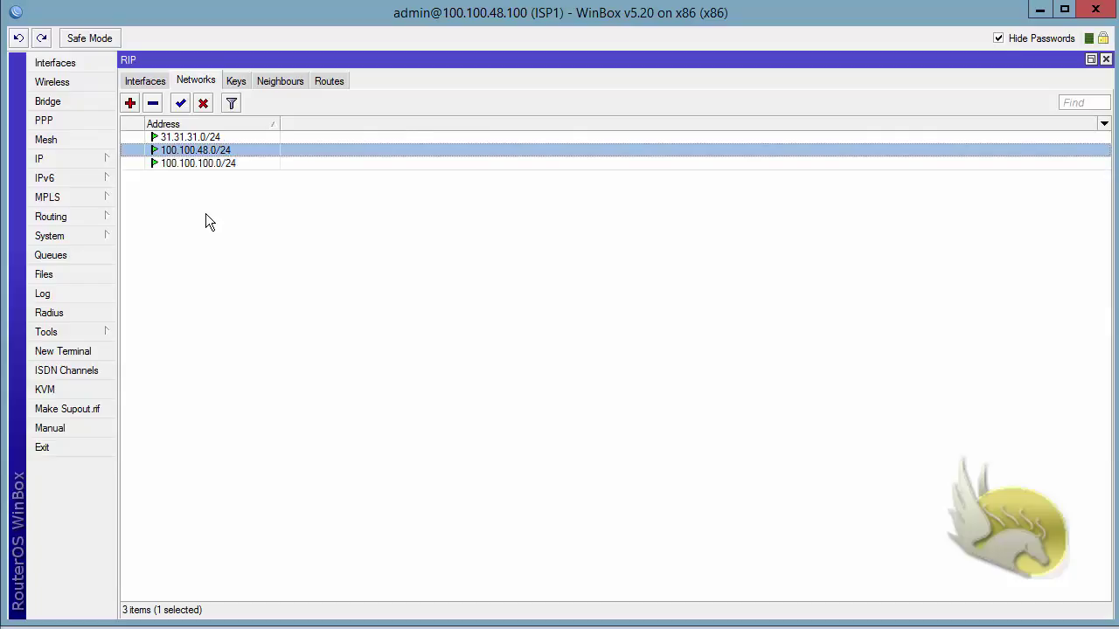
click(173, 139)
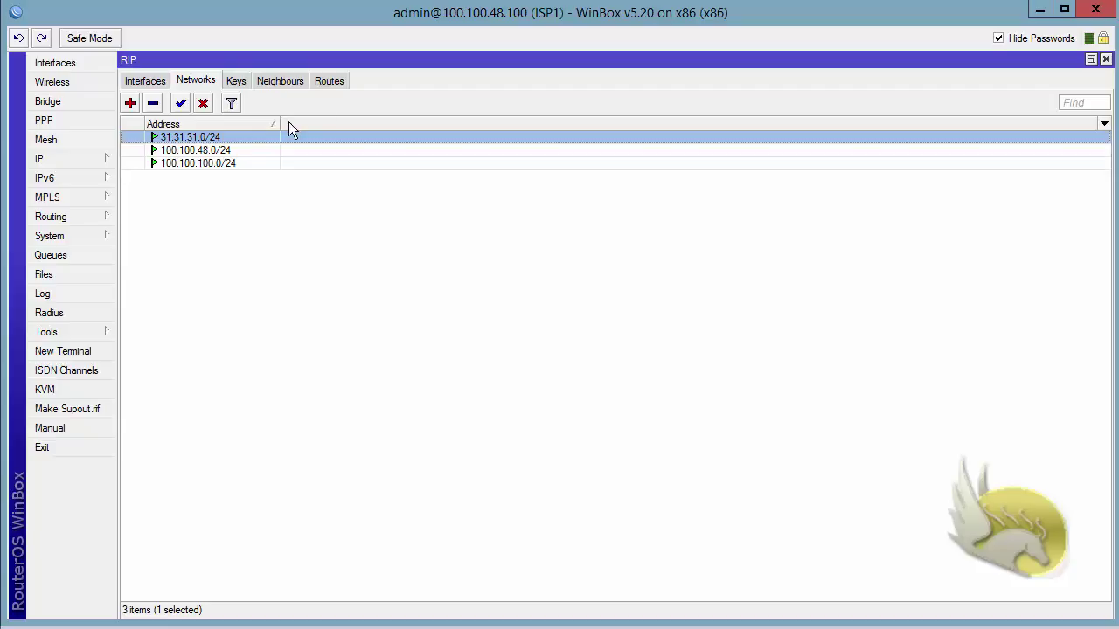
click(328, 81)
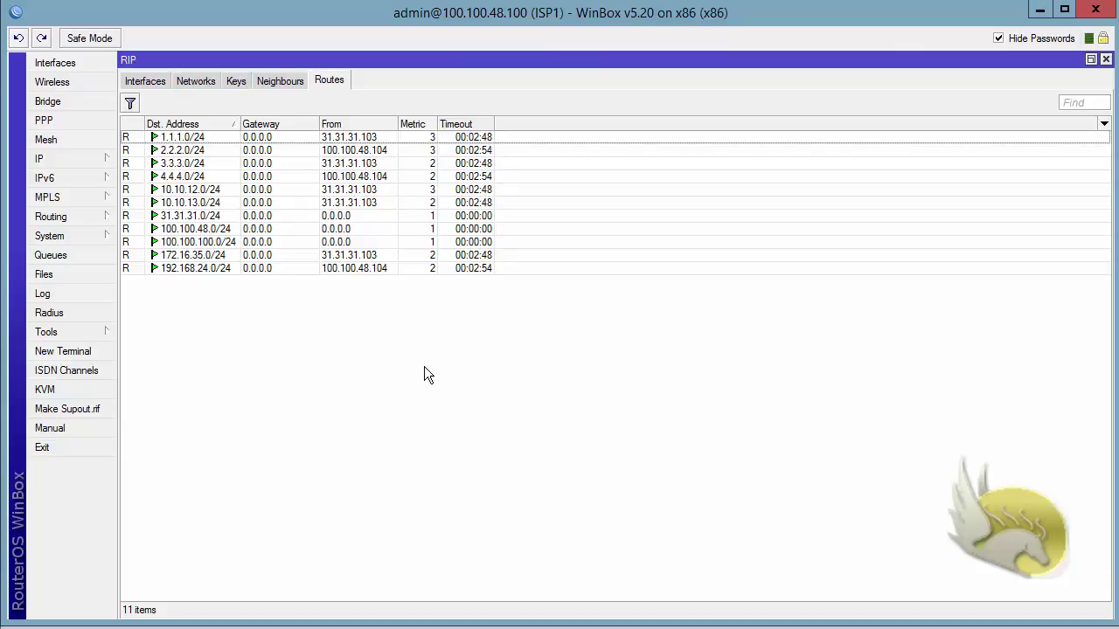
click(194, 178)
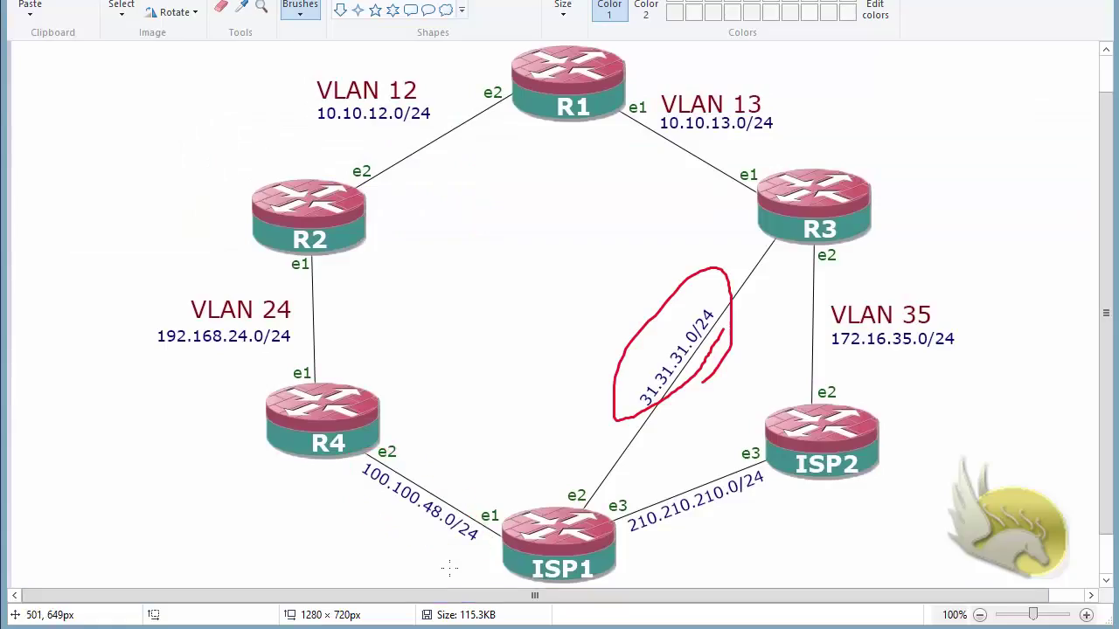
In Paint, undo the red circle, then cross out the R4–ISP1 link in red and undo the cross
key(ctrl+z)
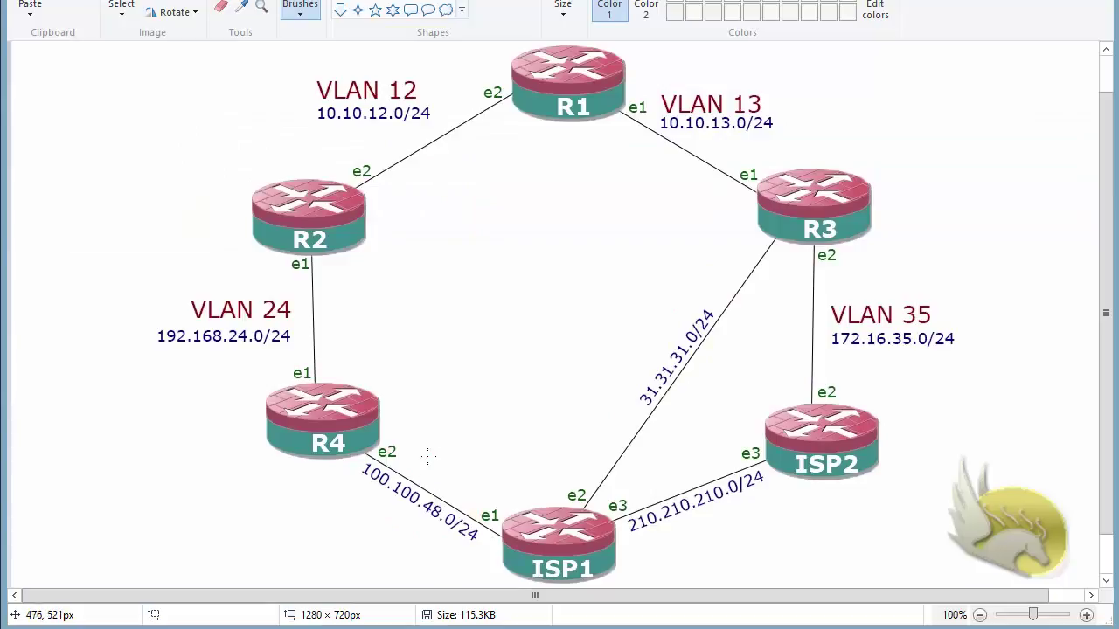
mouse_move(427, 455)
mouse_down()
mouse_move(406, 519)
mouse_move(445, 478)
mouse_up()
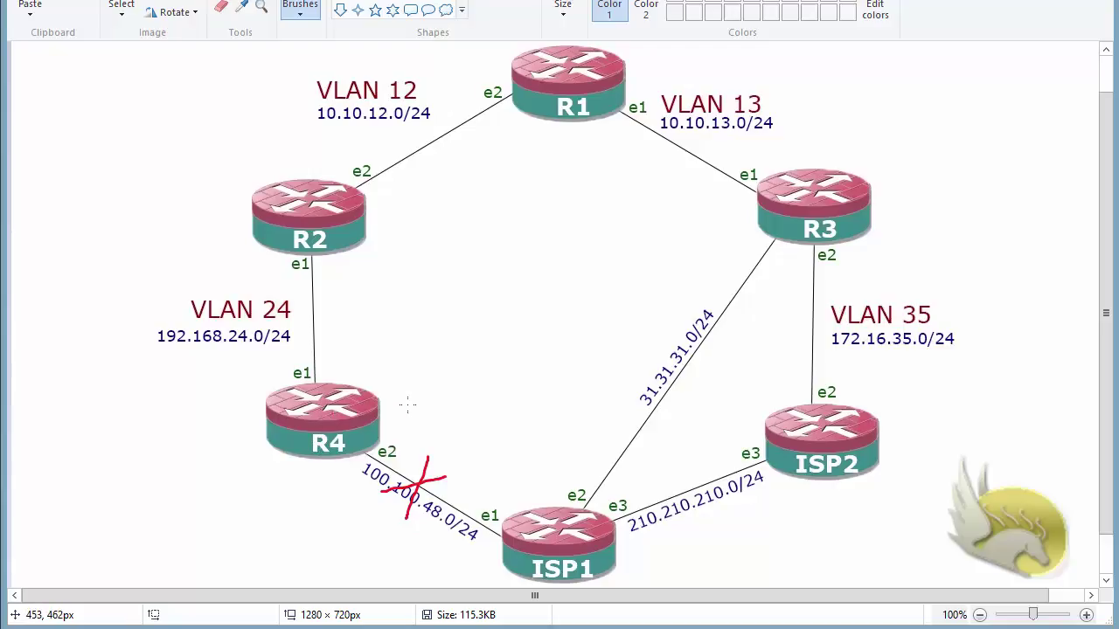
key(ctrl+z)
key(ctrl+z)
Tick R4, trace the R3–ISP1–R4 path in red and the R3–R1–R2–R4 path in blue, and label them 3 and 4
drag(313, 408, 336, 389)
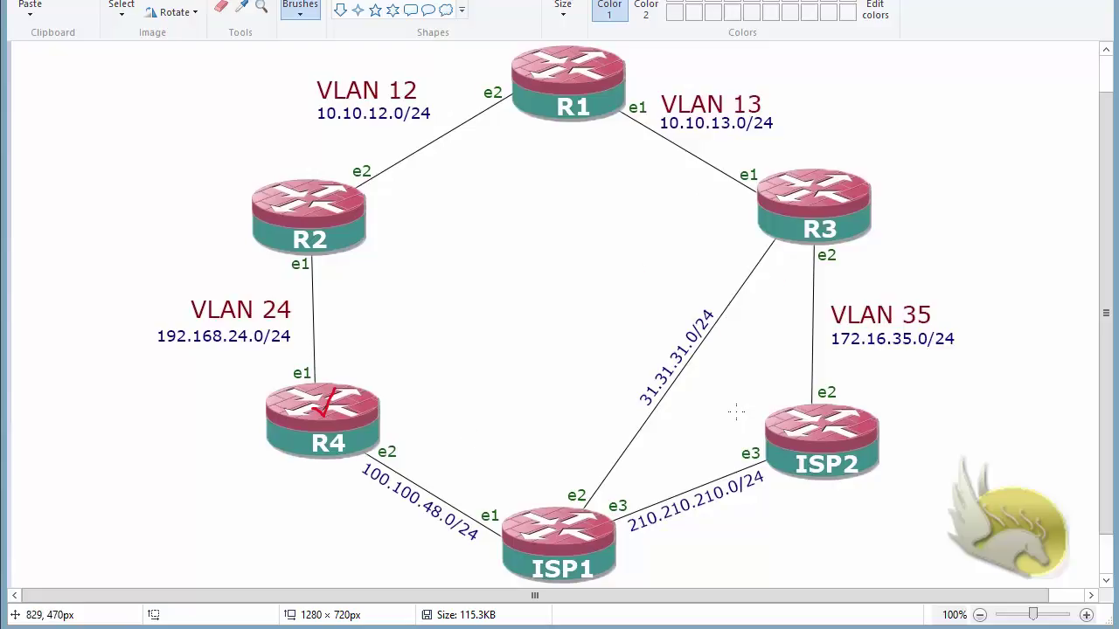
mouse_move(764, 232)
mouse_down()
mouse_move(649, 279)
mouse_move(587, 411)
mouse_move(585, 504)
mouse_move(465, 429)
mouse_move(368, 442)
mouse_move(342, 412)
mouse_move(324, 420)
mouse_up()
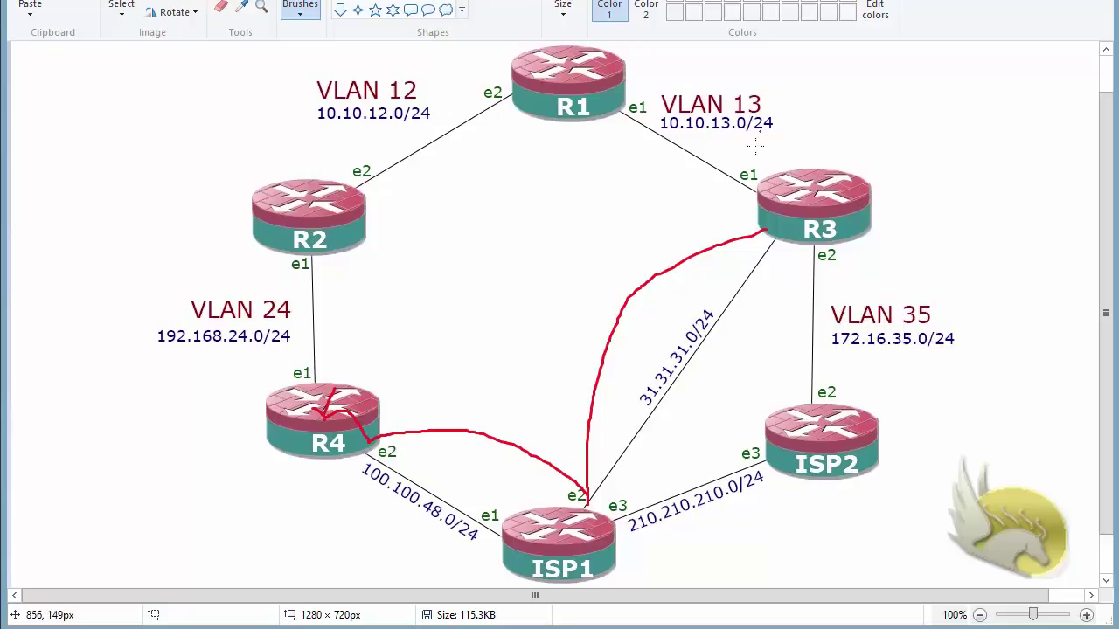
mouse_move(762, 203)
mouse_down()
mouse_move(603, 157)
mouse_move(594, 106)
mouse_move(502, 195)
mouse_move(289, 236)
mouse_move(325, 274)
mouse_move(325, 370)
mouse_move(313, 390)
mouse_move(342, 389)
mouse_move(334, 418)
mouse_up()
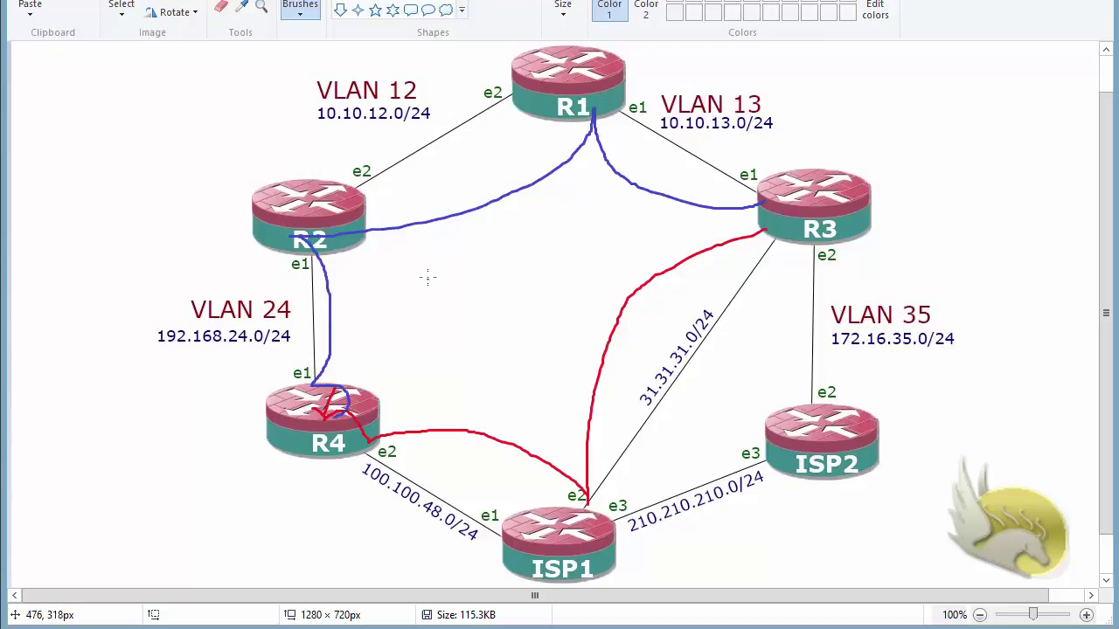
drag(450, 227, 464, 262)
mouse_move(602, 295)
mouse_down()
mouse_move(614, 307)
mouse_move(605, 320)
mouse_up()
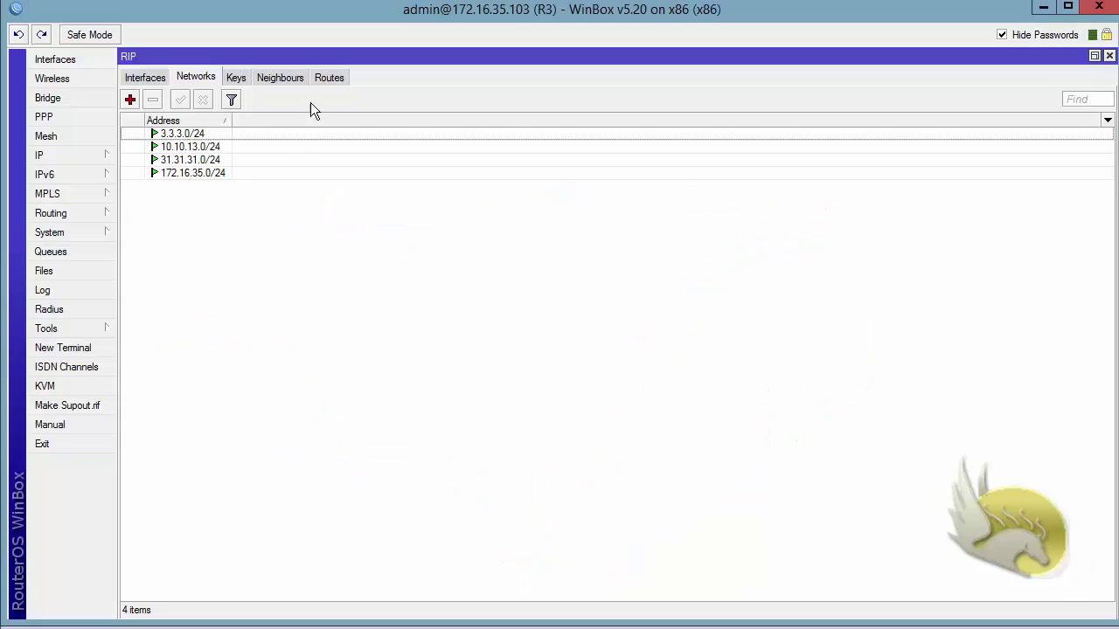
Switch to R3's WinBox session and check its RIP routes
click(325, 77)
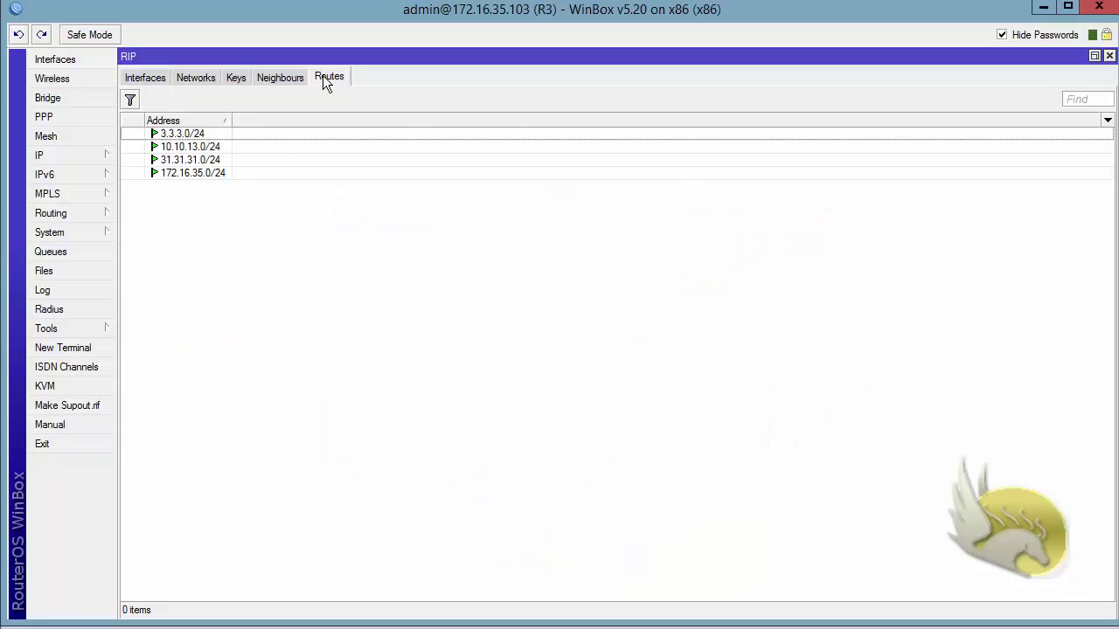
click(210, 173)
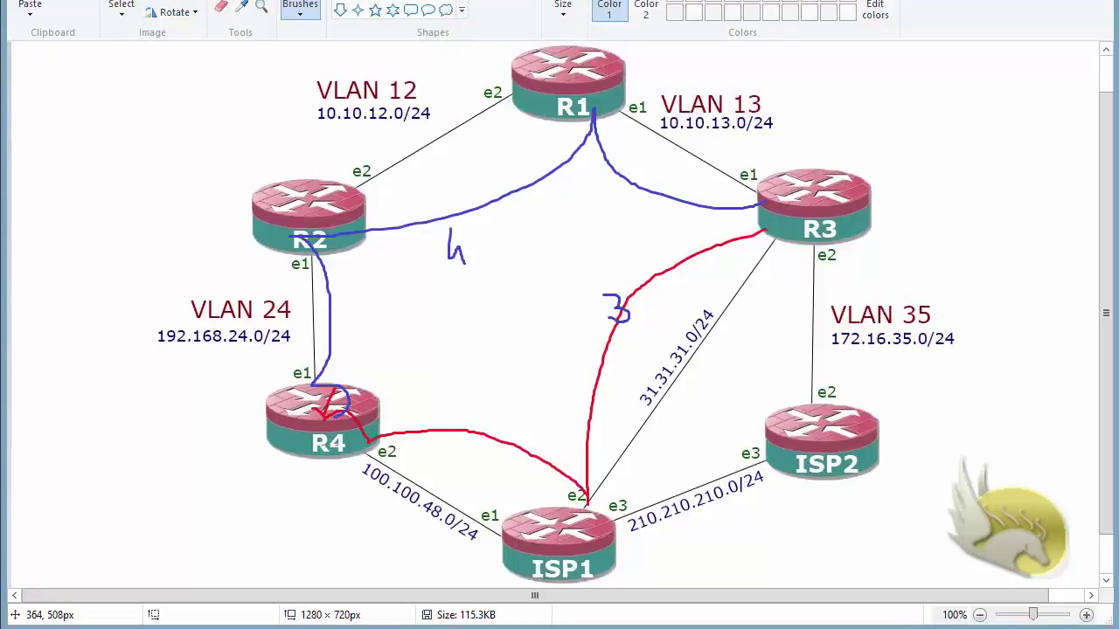
Back in Paint, tick the R2–R4 path and cross out the red path between R4 and ISP1 in blue
drag(316, 307, 360, 246)
drag(477, 379, 430, 479)
drag(421, 387, 496, 478)
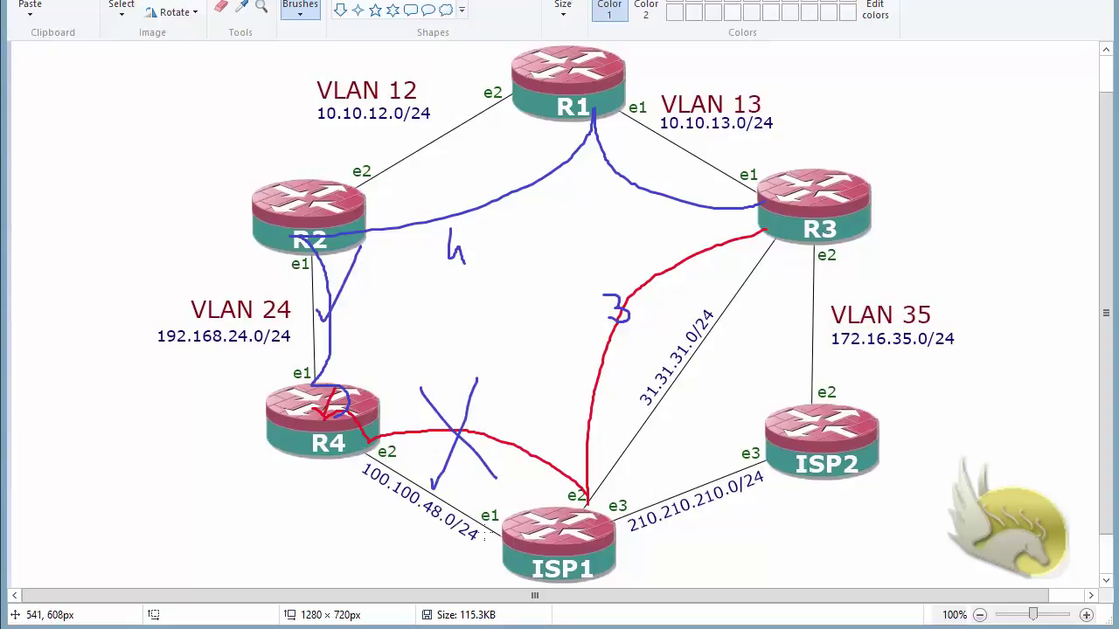
Undo all the freehand path markings on the network diagram
key(ctrl+z)
key(ctrl+z)
key(ctrl+z)
key(ctrl+z)
key(ctrl+z)
key(ctrl+z)
key(ctrl+z)
key(ctrl+z)
key(ctrl+z)
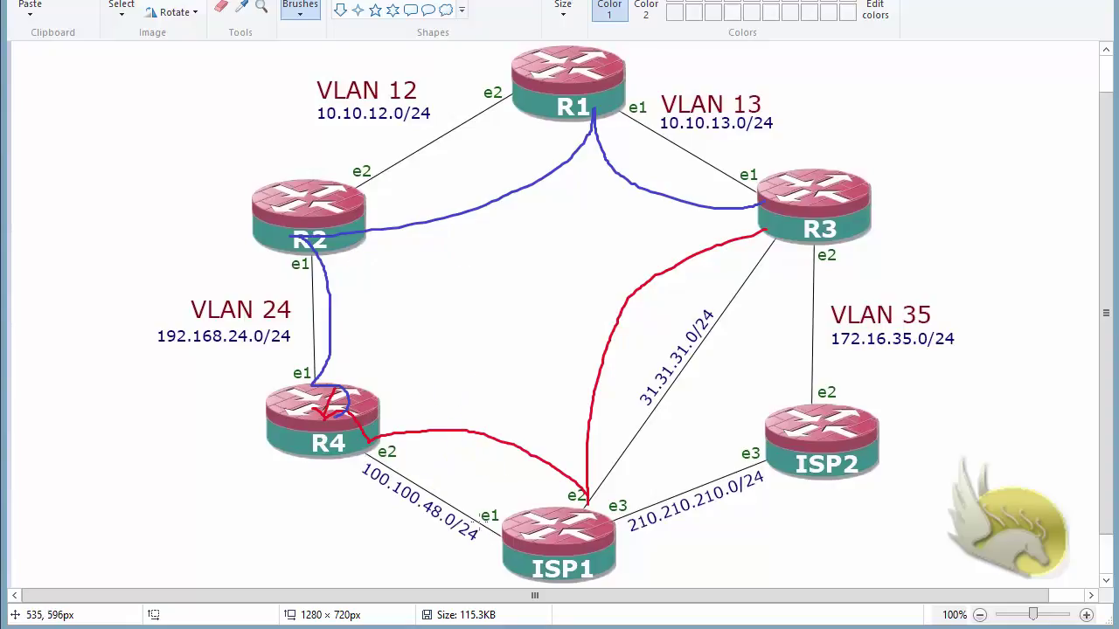
key(ctrl+z)
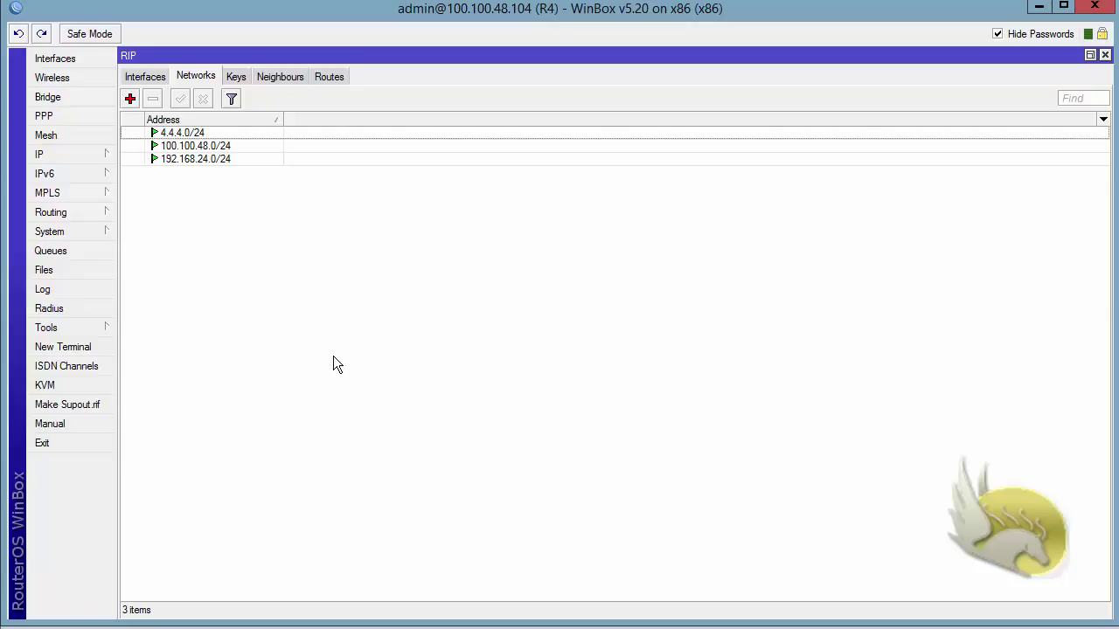
In R4's WinBox session, start a prefix list rule with chain RIP-OUT, and mark R4's outgoing direction toward ISP1 on the Paint diagram
click(92, 215)
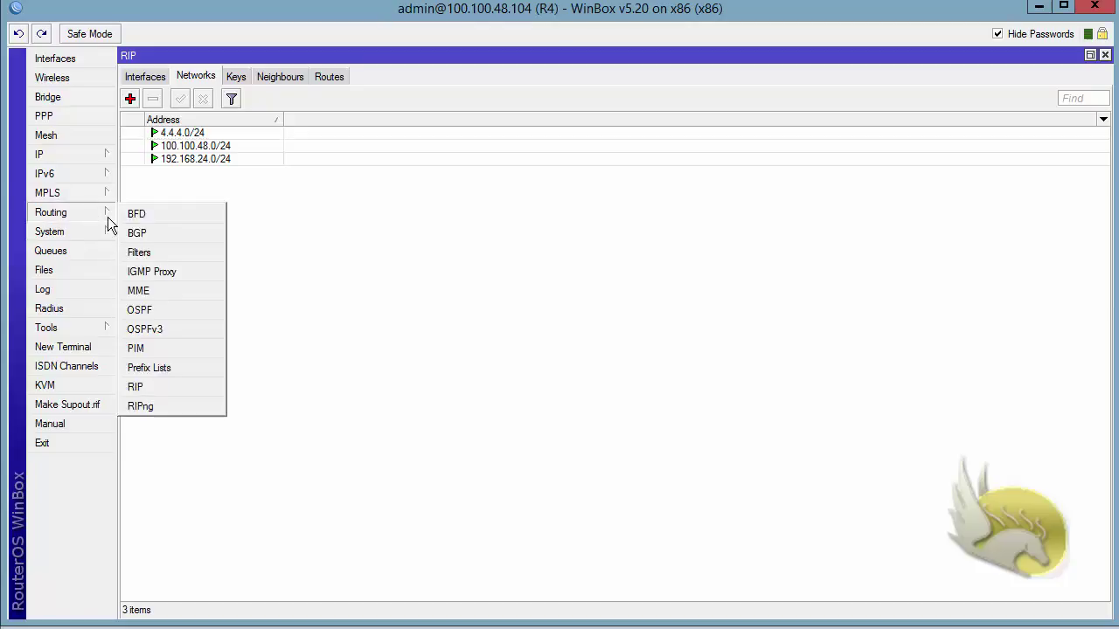
click(196, 368)
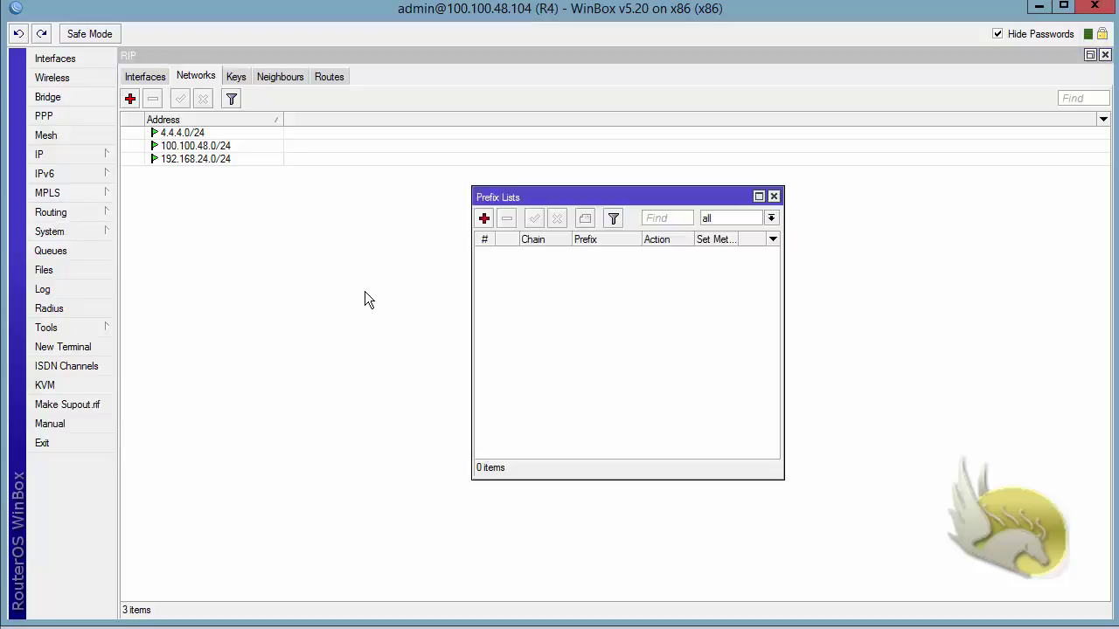
click(484, 218)
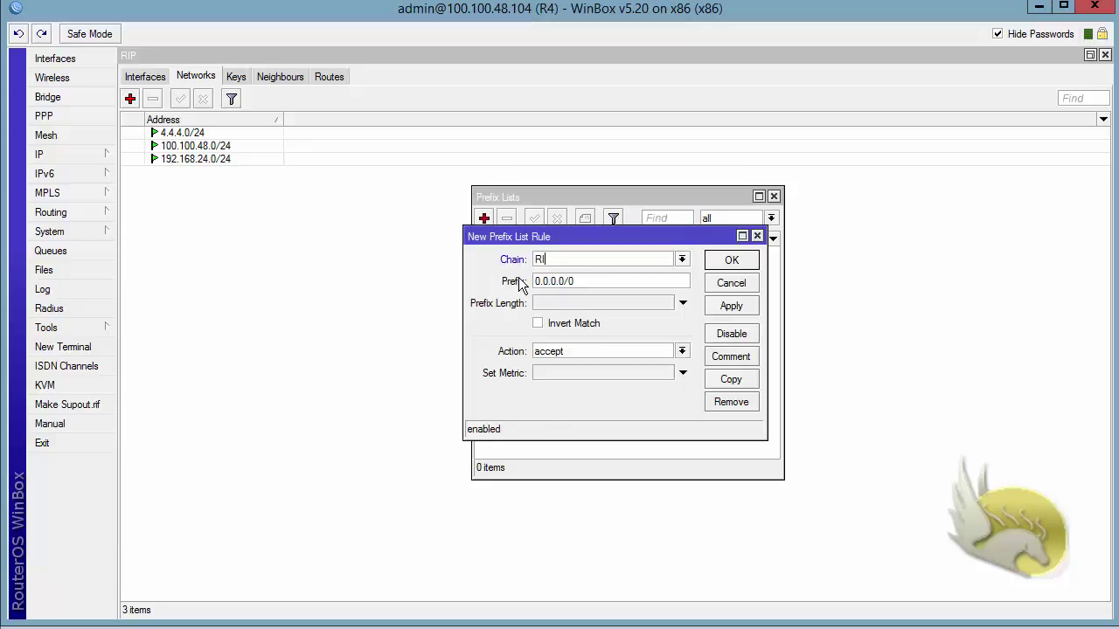
text(P-OUT)
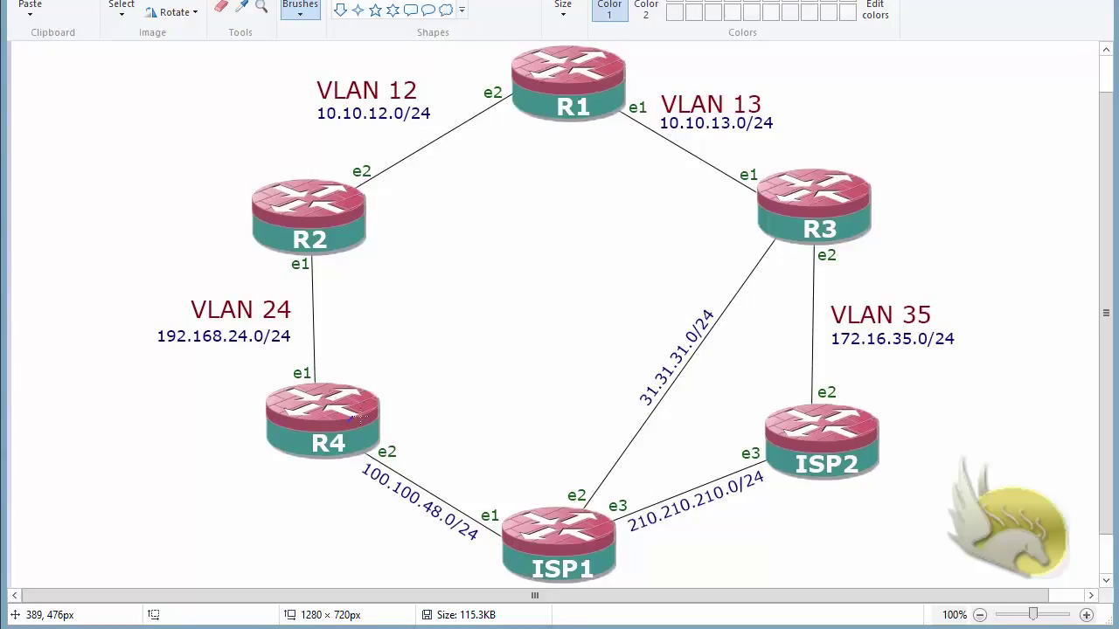
mouse_move(350, 418)
mouse_down()
mouse_move(428, 446)
mouse_move(406, 444)
mouse_up()
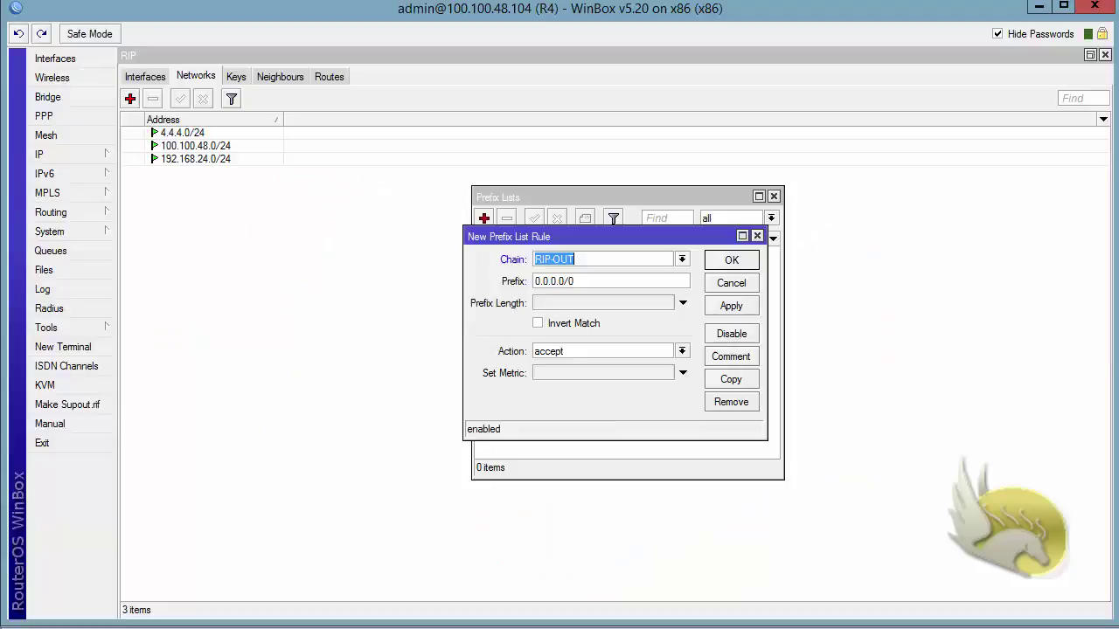
Set the rule's prefix to 4.4.4.0/24 and its action to discard, save it, and maximize the prefix lists window
drag(582, 280, 481, 280)
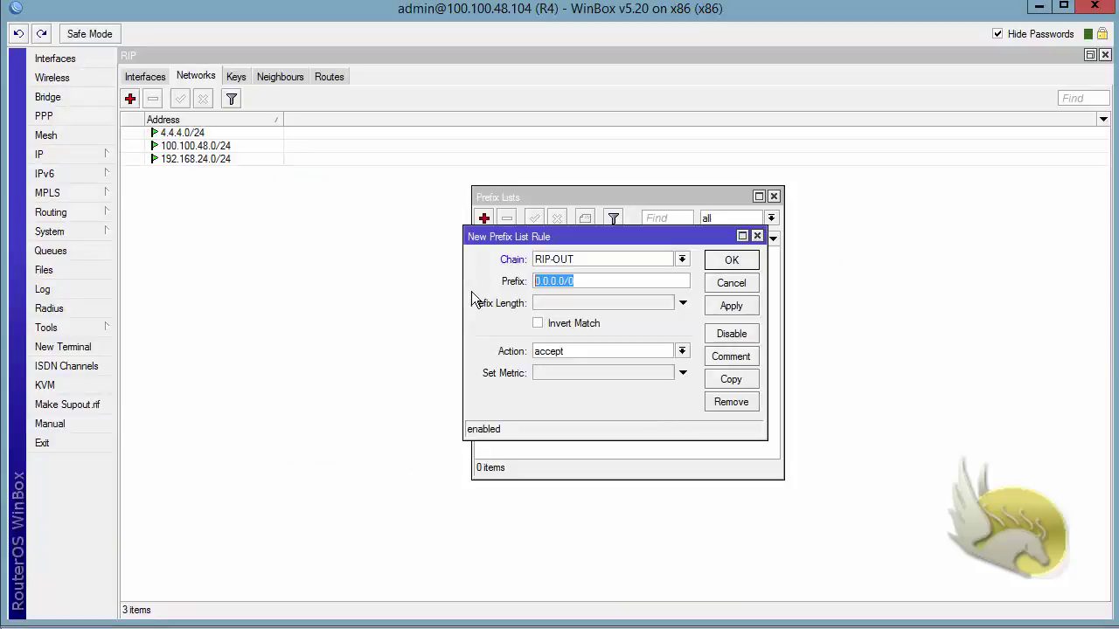
text(4.4.4.0/24)
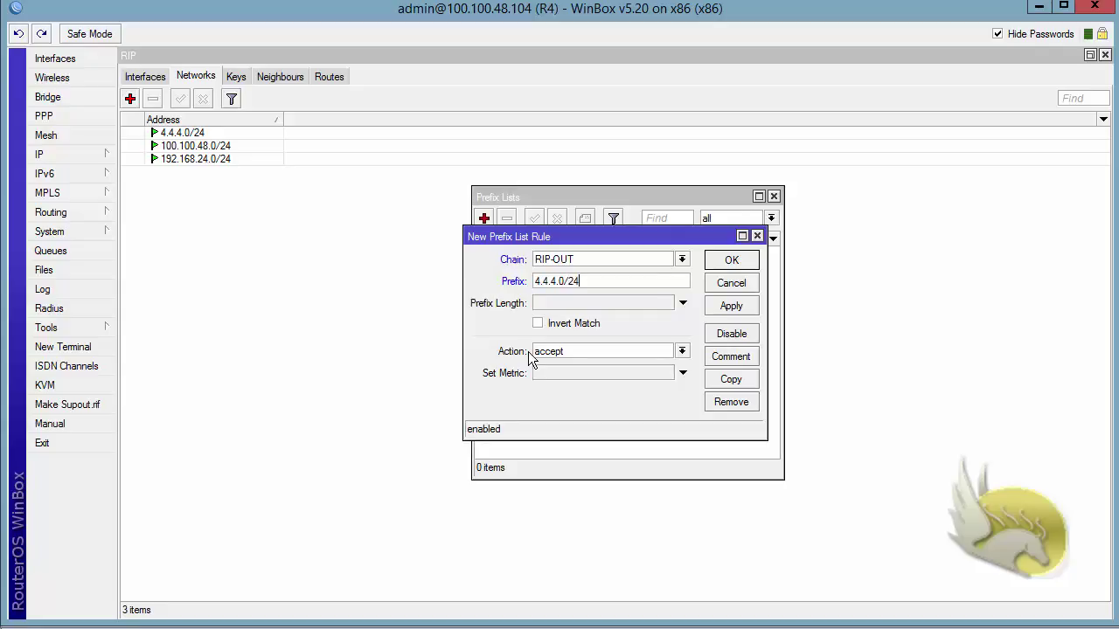
click(682, 351)
click(658, 375)
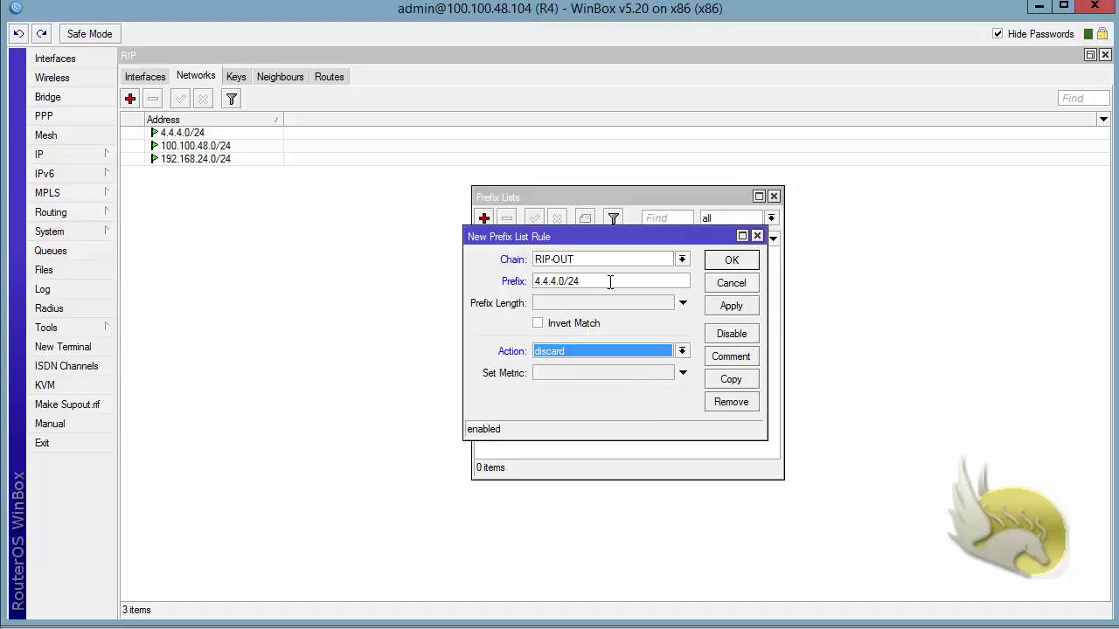
click(718, 263)
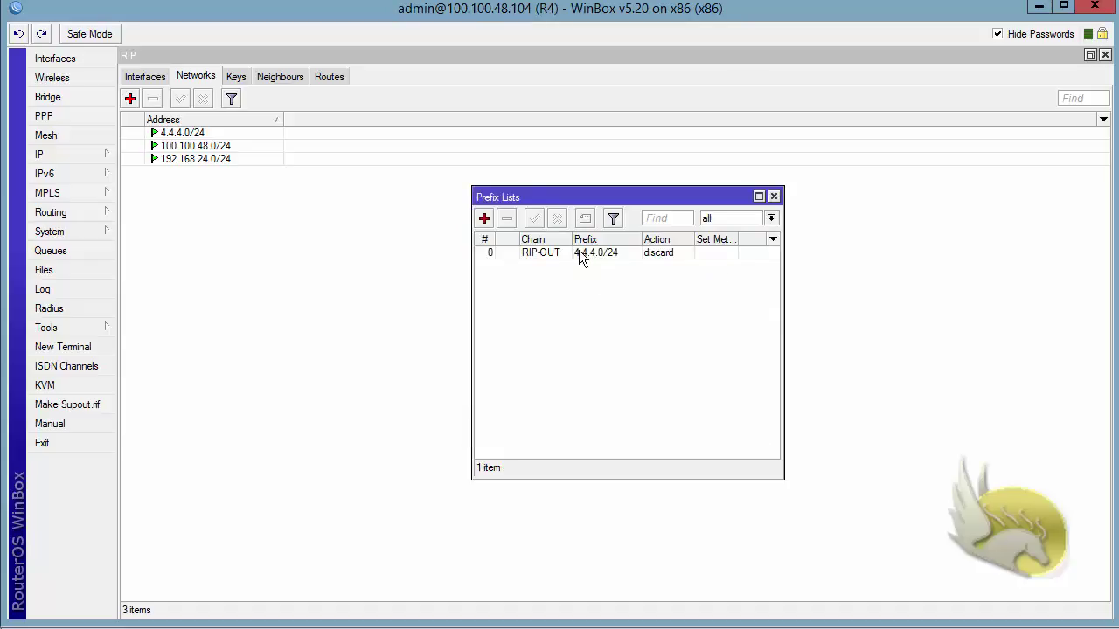
click(759, 197)
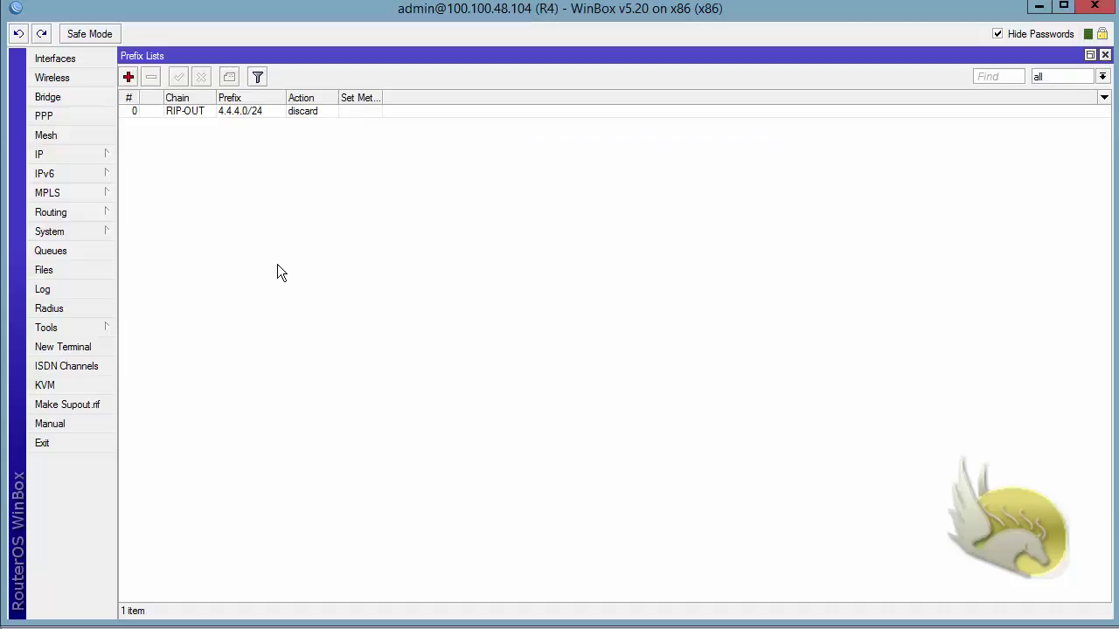
Start a new RIP interface entry on R4, and mark R4's e2 port toward ISP1 on the Paint network diagram
click(65, 215)
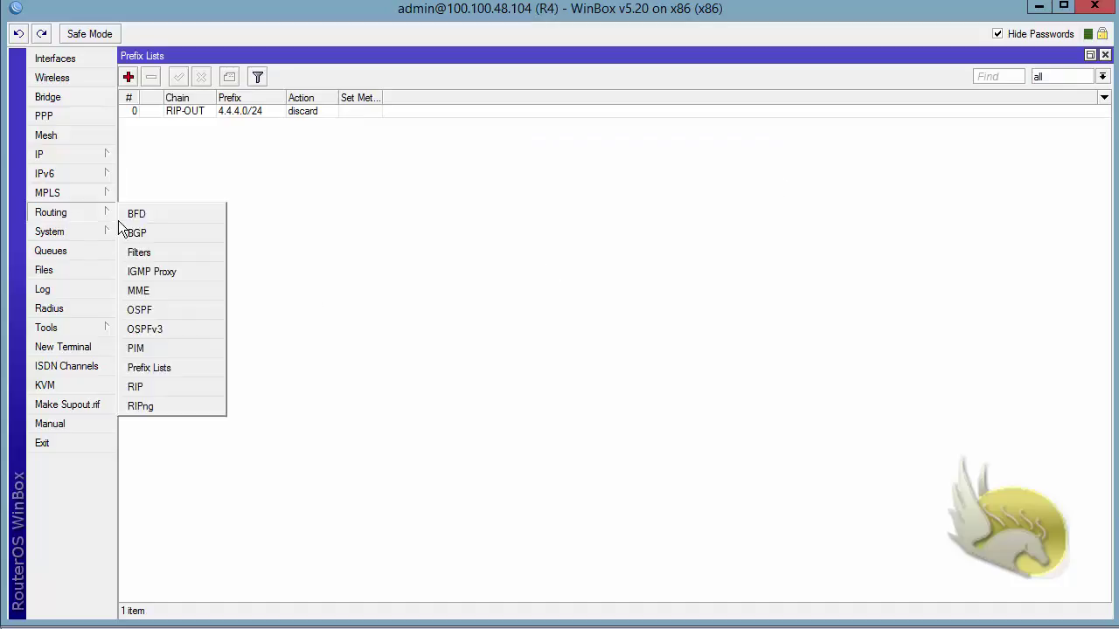
click(169, 385)
click(138, 76)
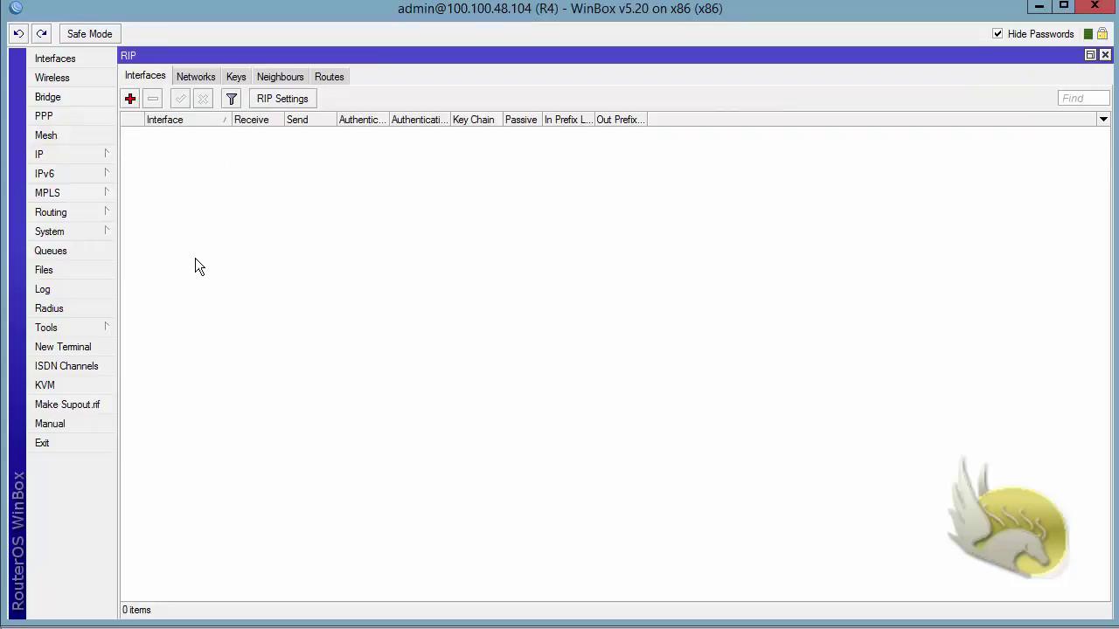
click(131, 98)
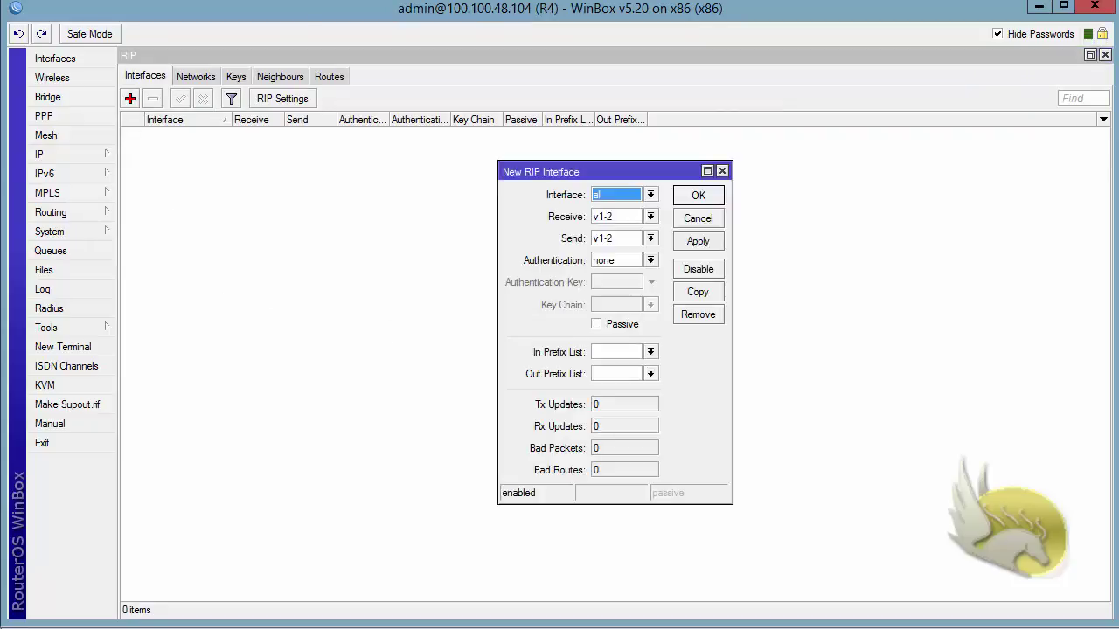
key(alt+Tab)
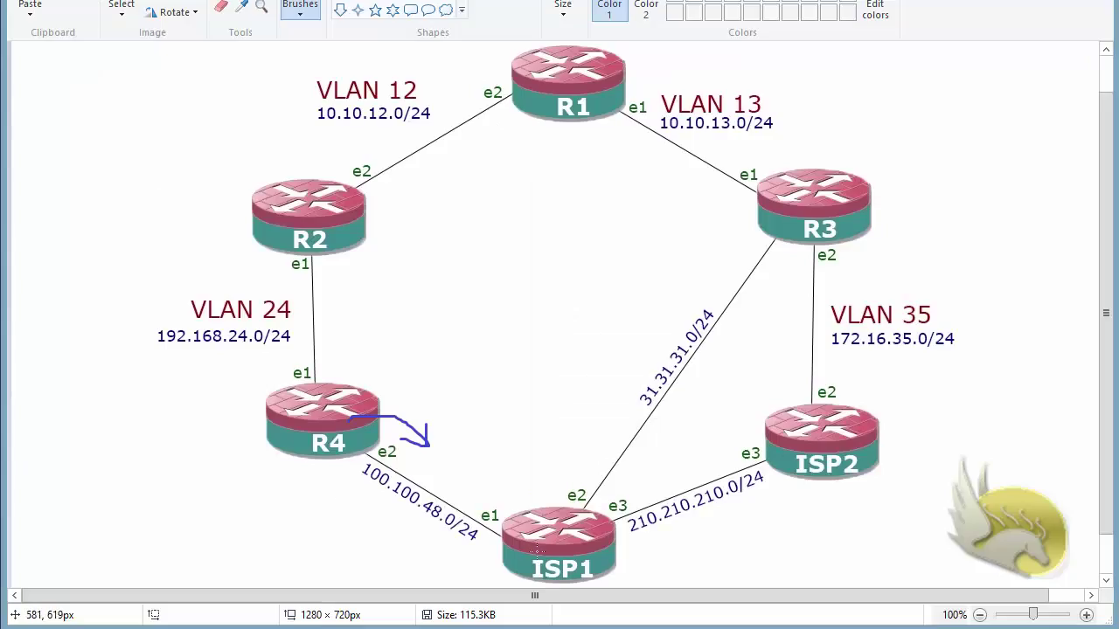
mouse_move(403, 460)
mouse_down()
mouse_move(376, 457)
mouse_move(389, 441)
mouse_move(395, 460)
mouse_up()
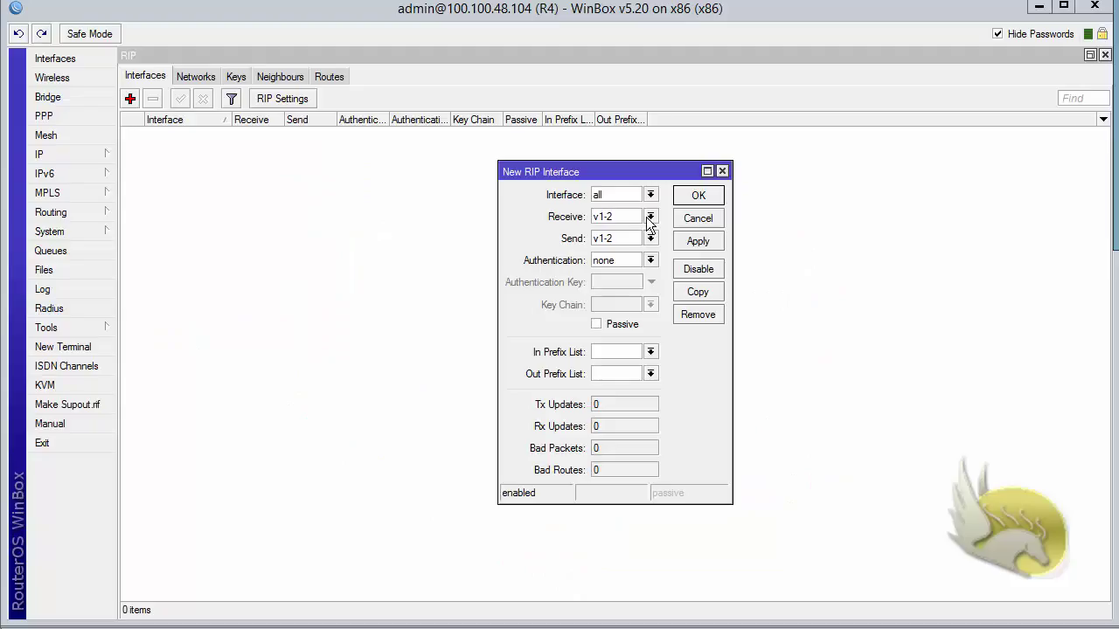
Set the new RIP interface entry to ether2 with RIP-OUT as its out prefix list, and save it
click(651, 217)
click(612, 227)
click(651, 194)
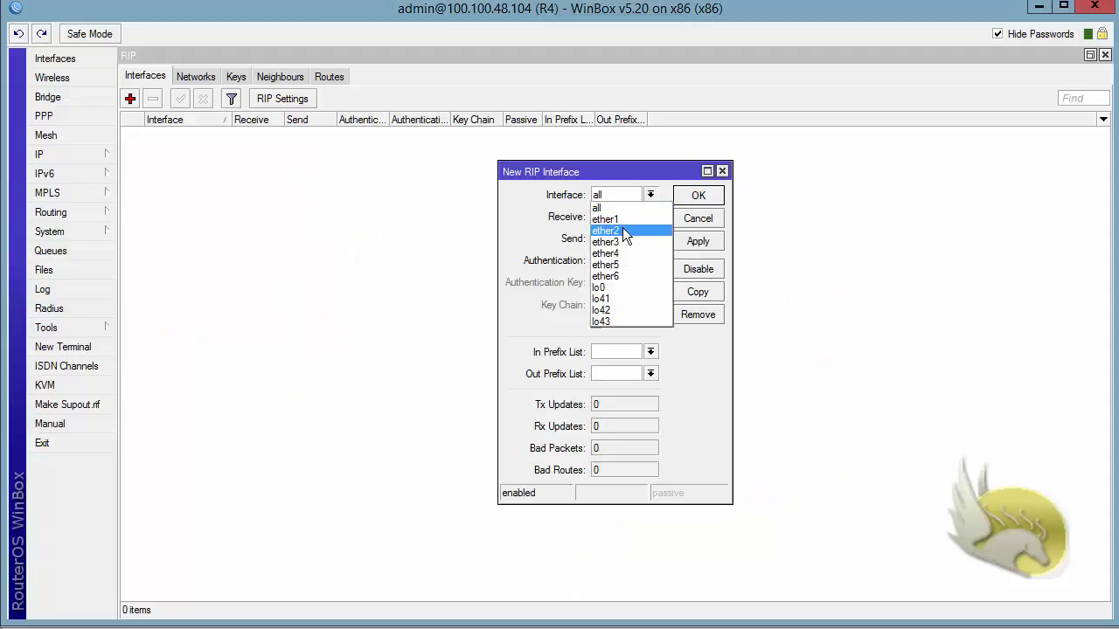
click(623, 229)
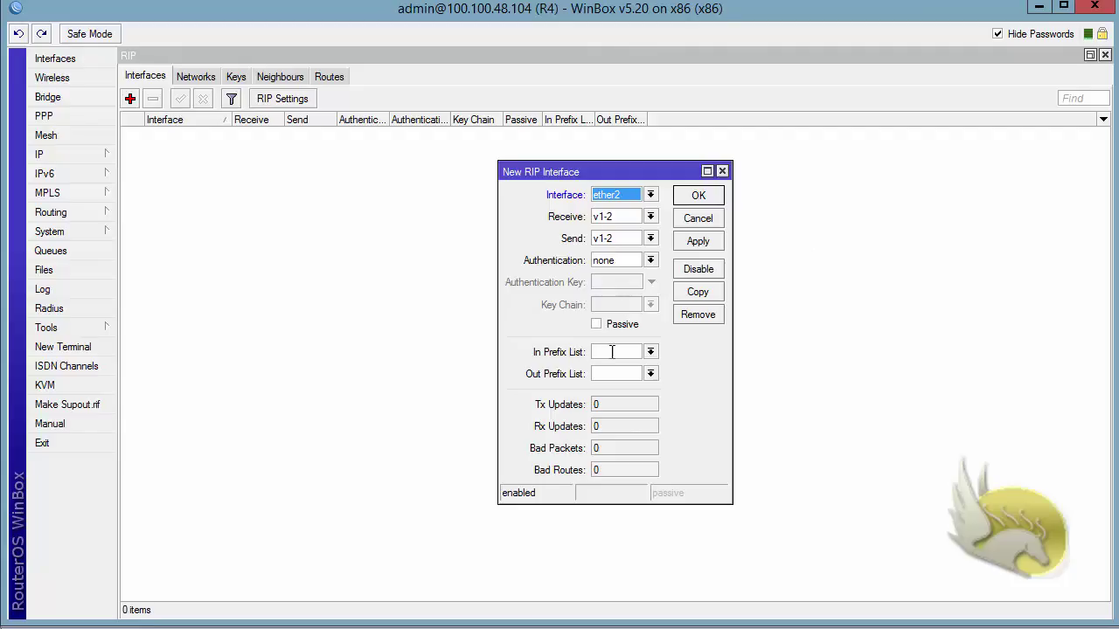
click(650, 374)
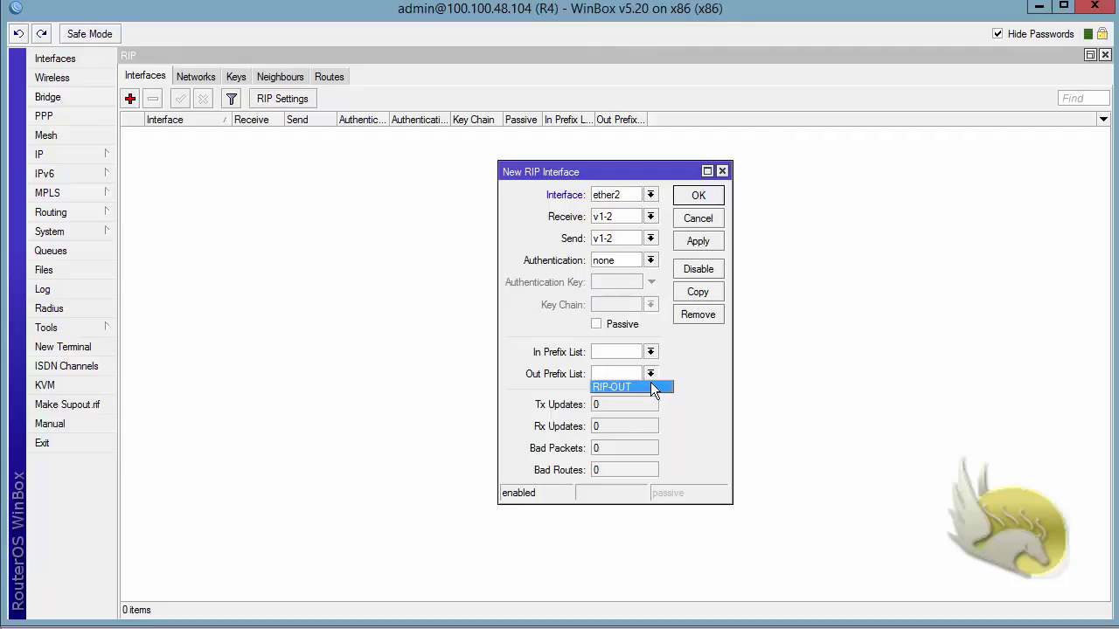
click(636, 389)
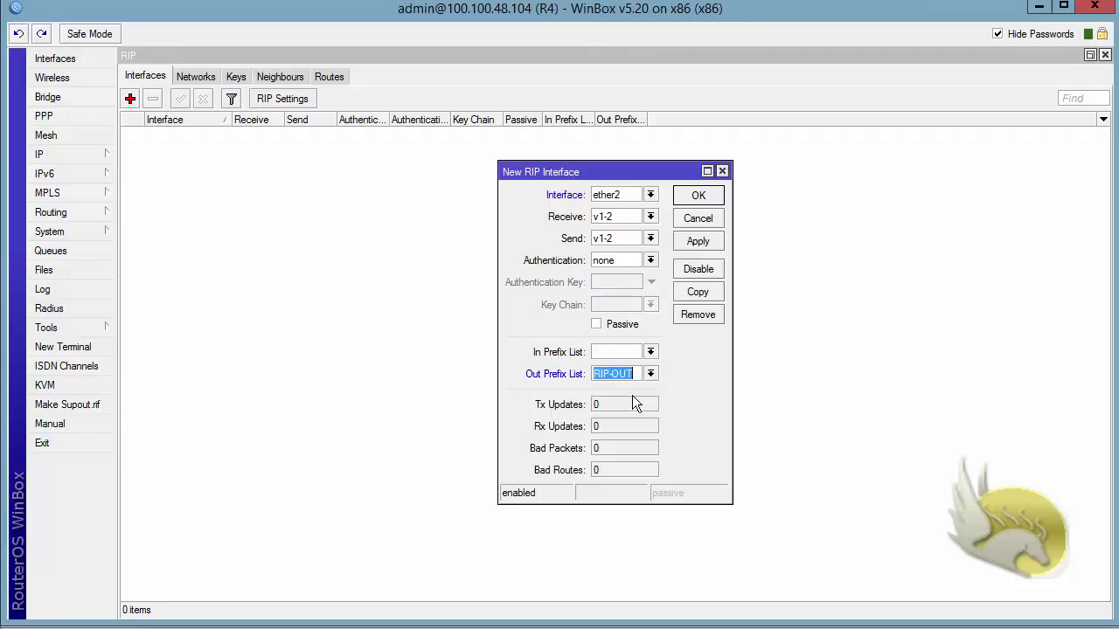
click(695, 242)
click(688, 195)
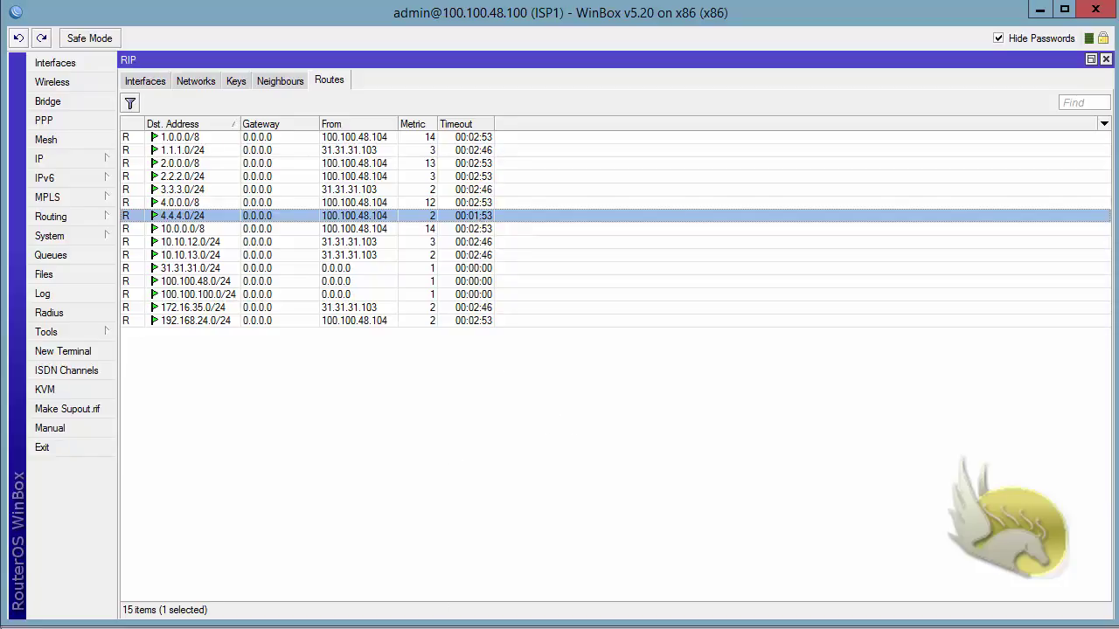
In ISP1's WinBox session, bring up the list of RIP interfaces
key(alt+Tab)
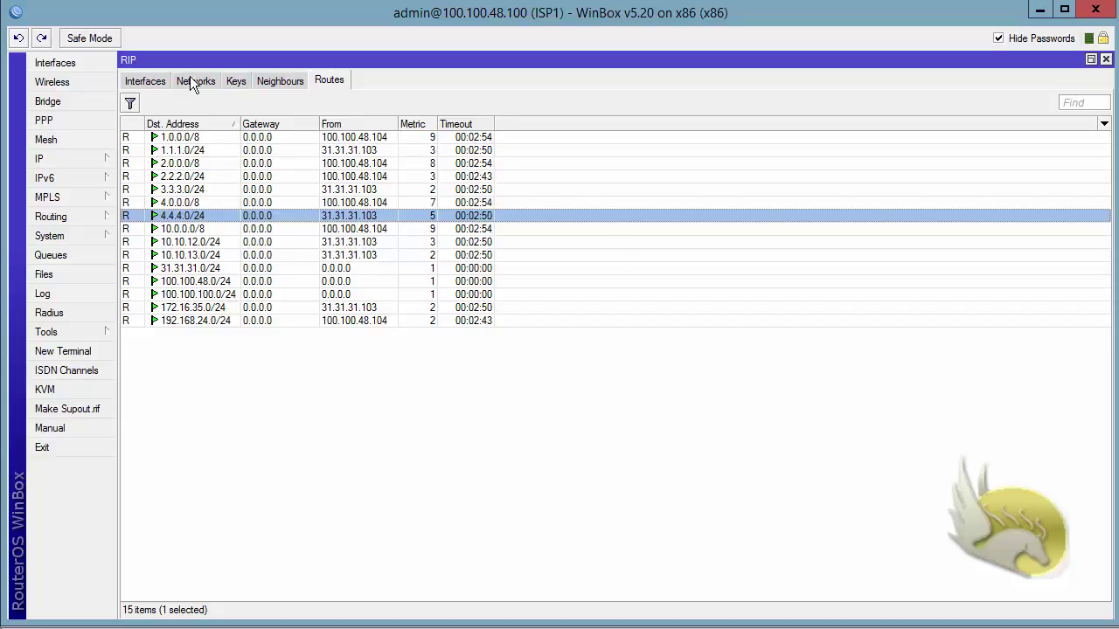
click(147, 81)
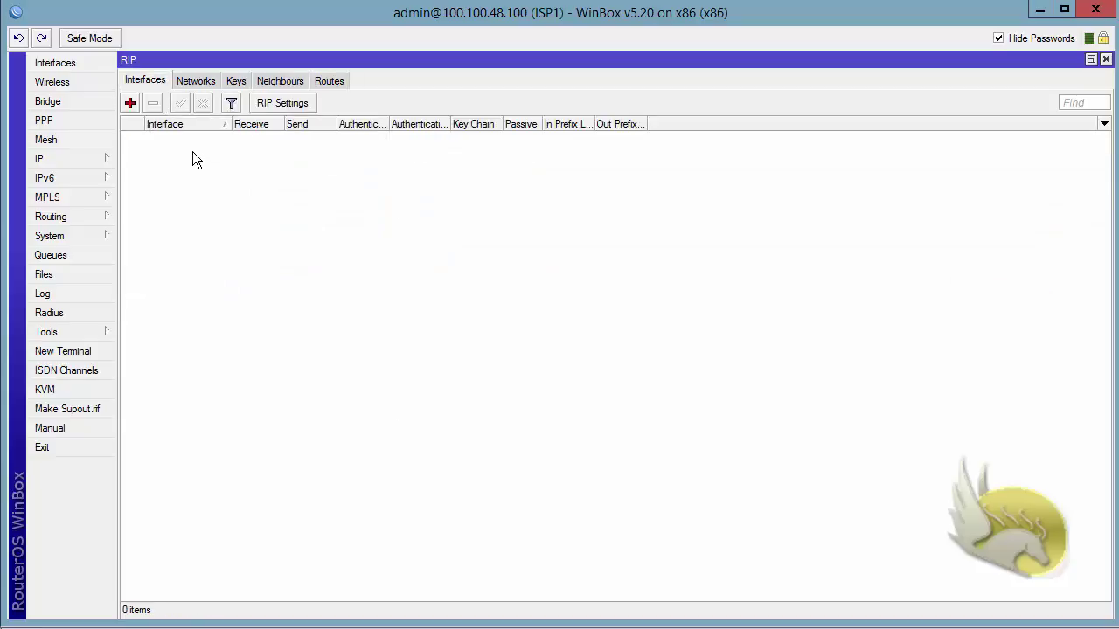